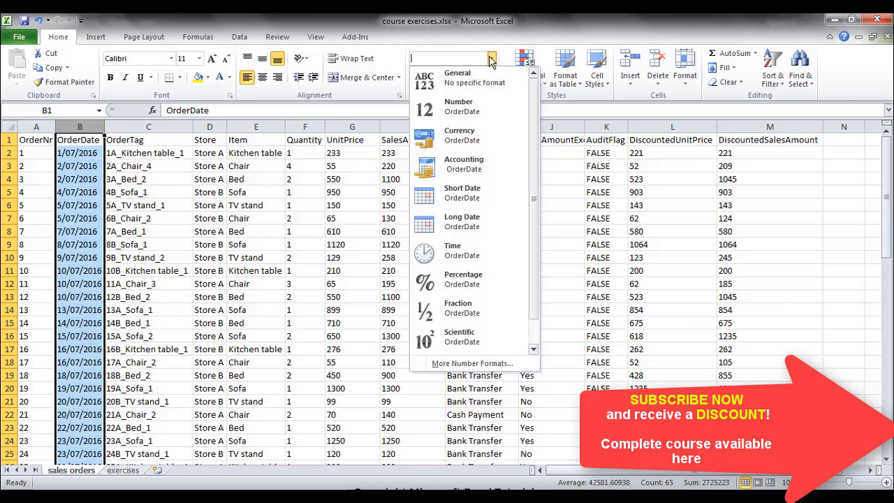
Step: Format the OrderDate column as Short Date and then try the Long Date format on it
click(463, 196)
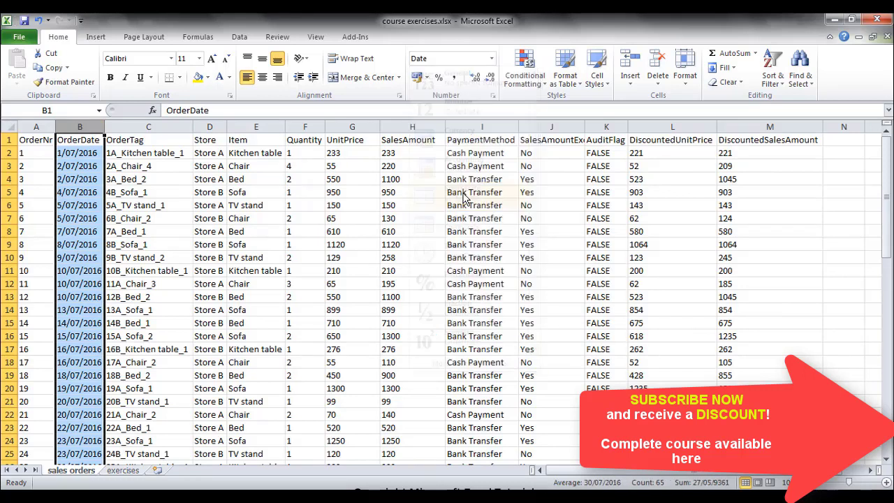
click(492, 59)
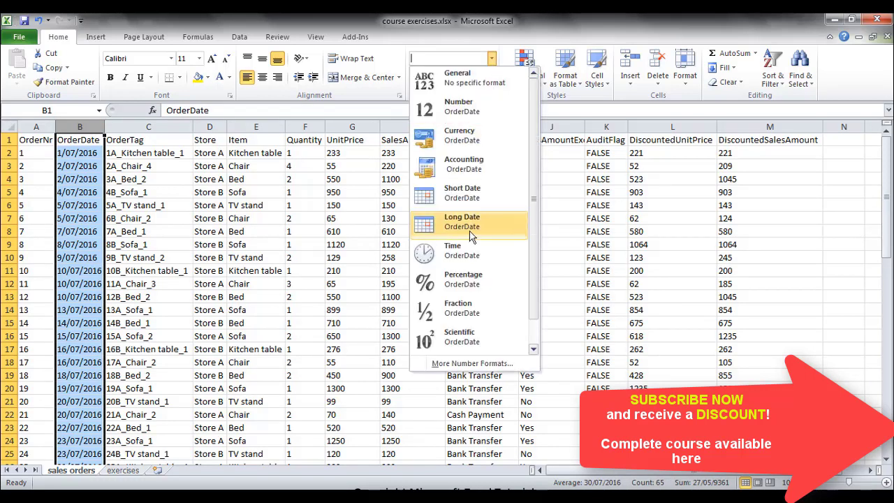
click(470, 238)
Step: Return the OrderDate column to the Short Date format and narrow the column to fit its dates
click(491, 59)
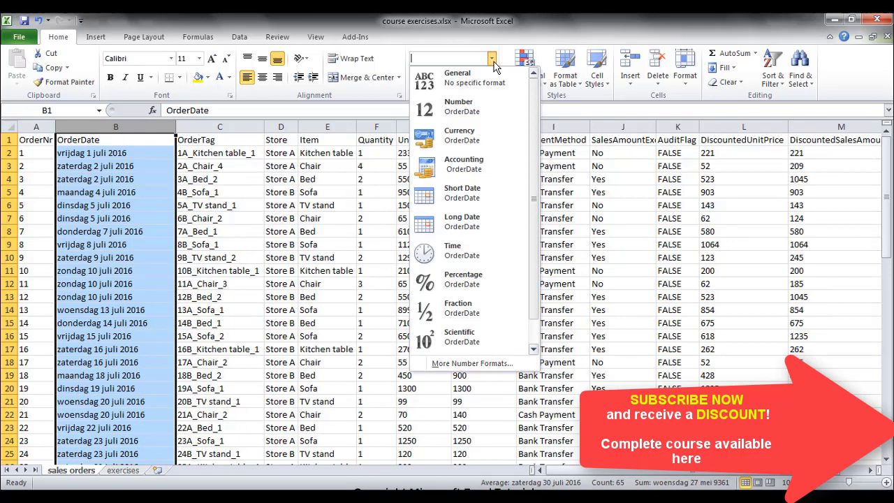
click(477, 192)
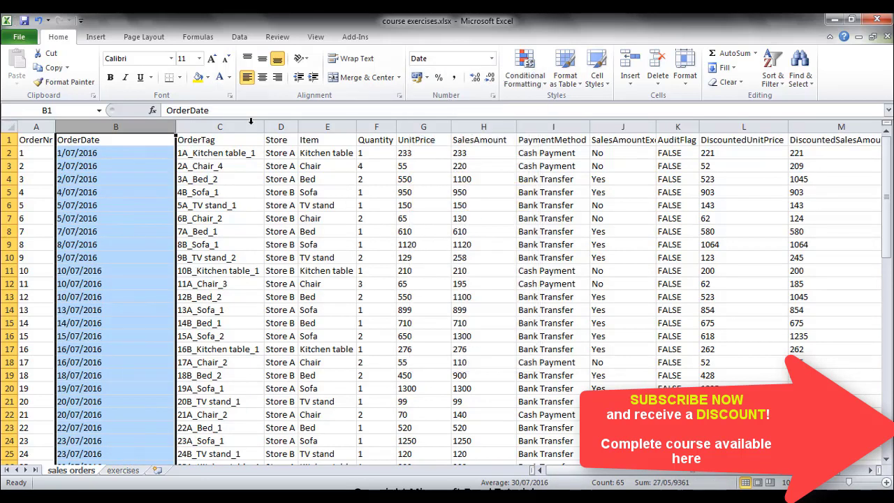
drag(170, 126, 103, 126)
click(174, 178)
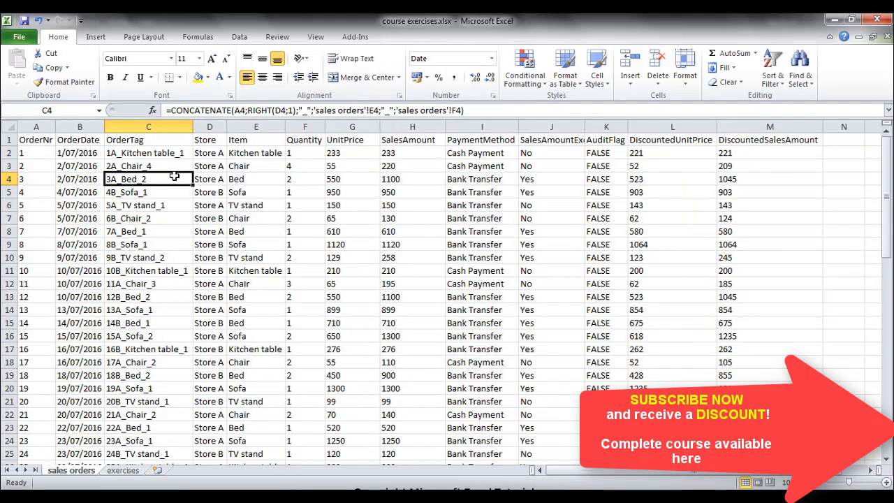
click(89, 167)
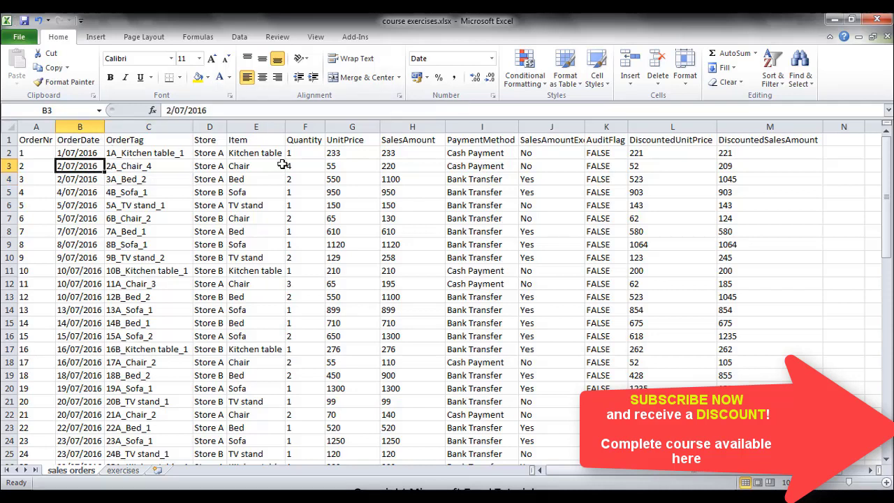
Step: Angle the text of the whole header row counterclockwise
click(7, 140)
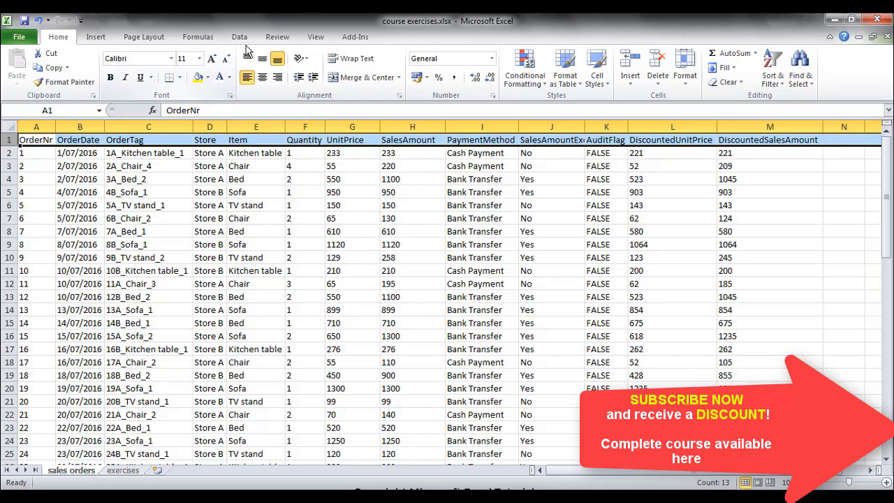
click(308, 60)
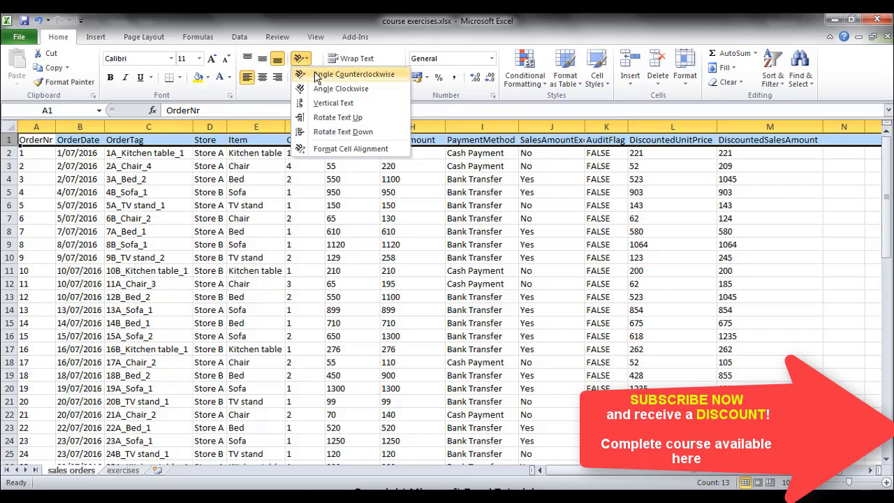
click(317, 74)
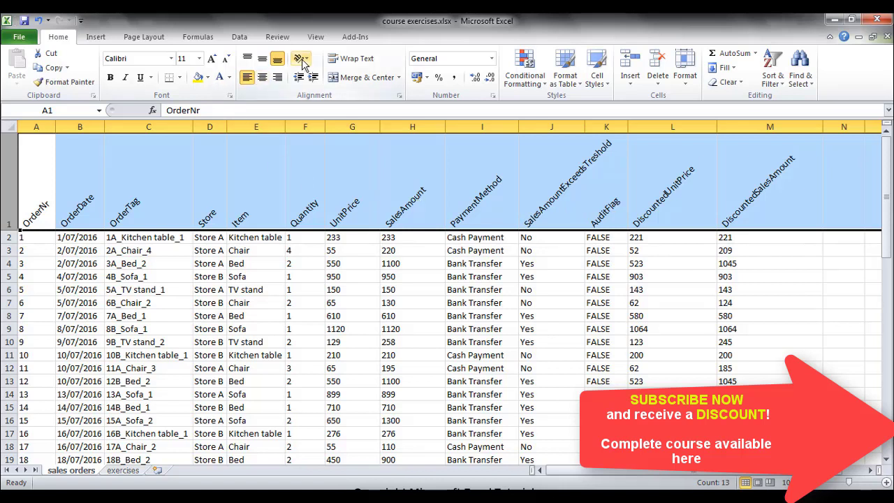
Step: Set the header row's text orientation to 30 degrees and make its text bold
right_click(289, 164)
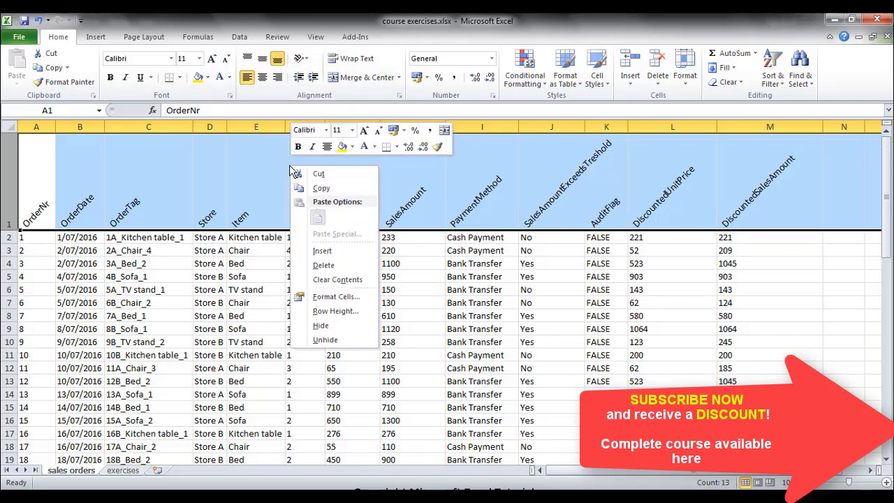
click(318, 299)
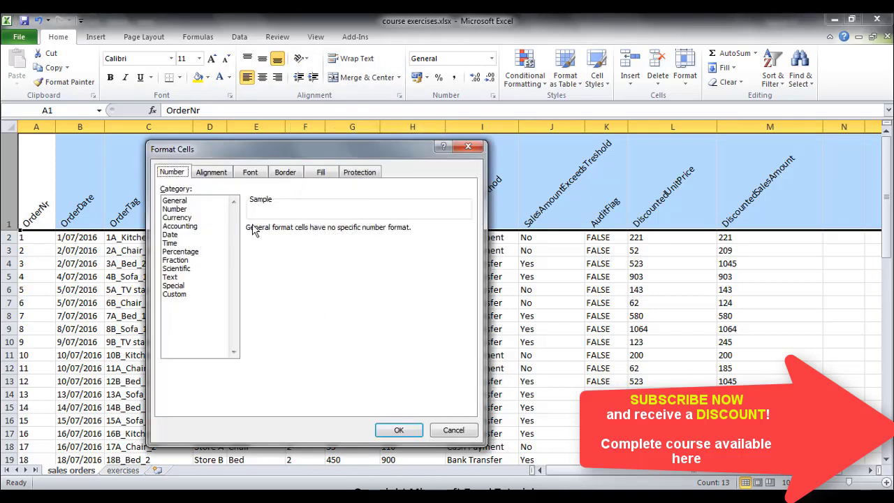
click(222, 174)
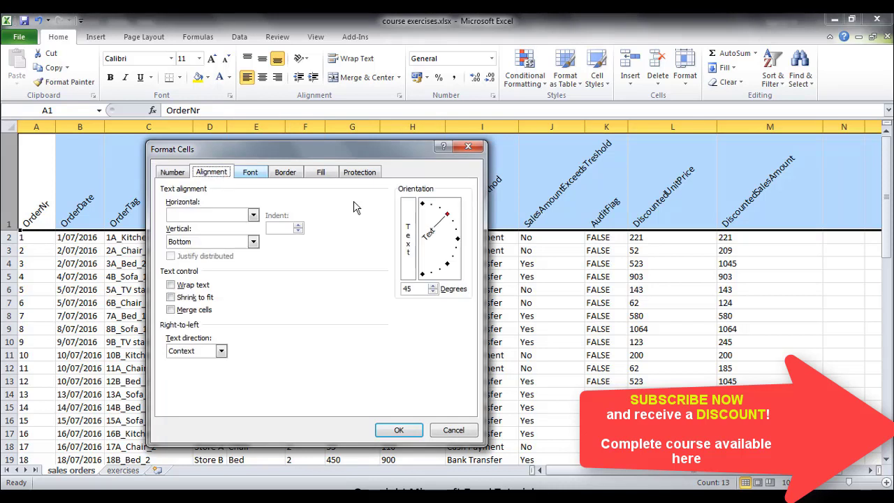
drag(417, 291, 391, 292)
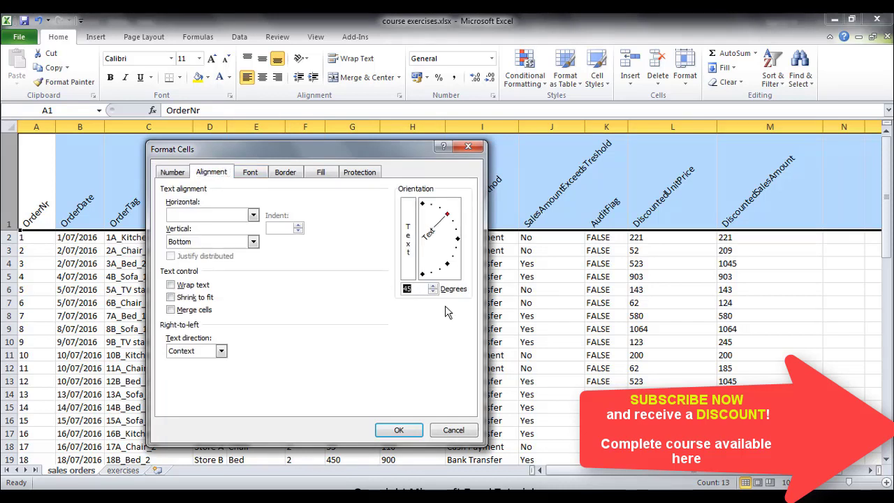
text(30)
click(399, 430)
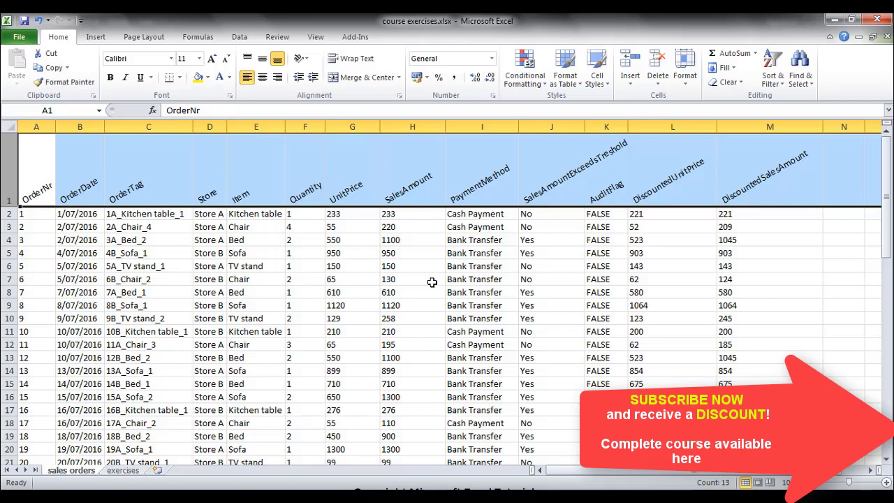
click(111, 79)
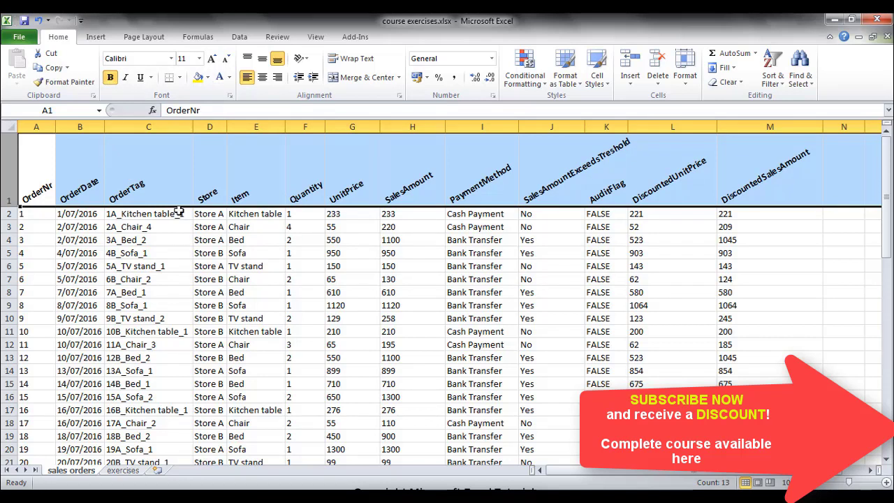
Step: Select the entire sales orders table and left-align all of its cells
click(287, 196)
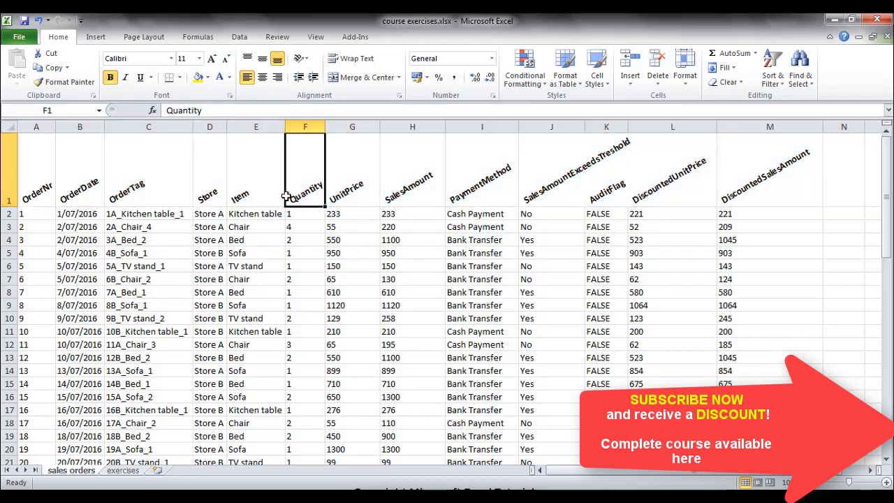
key(ctrl+a)
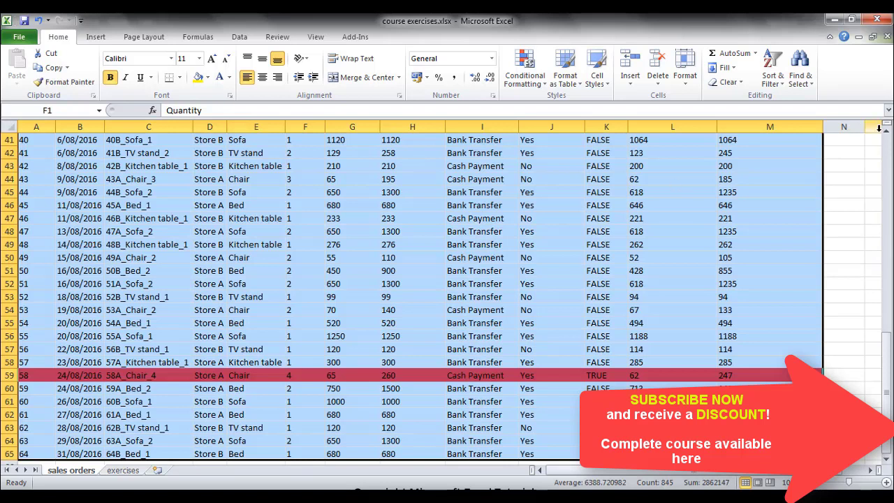
click(886, 153)
click(886, 153)
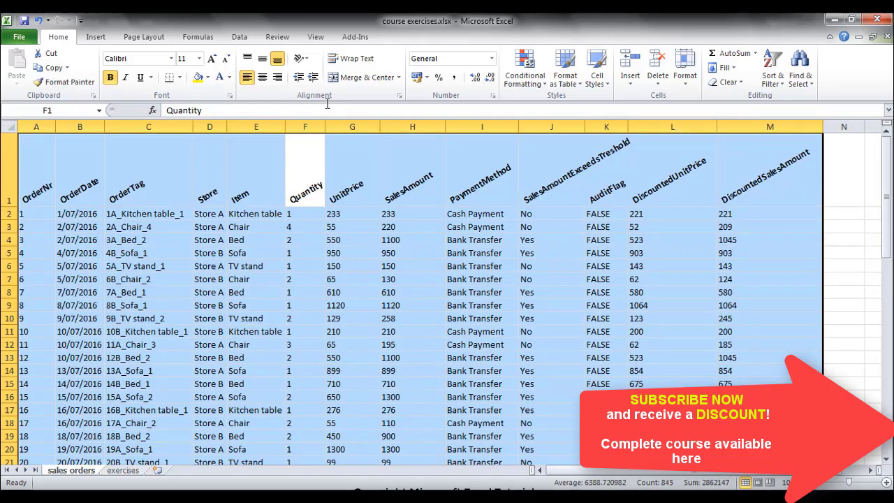
click(245, 82)
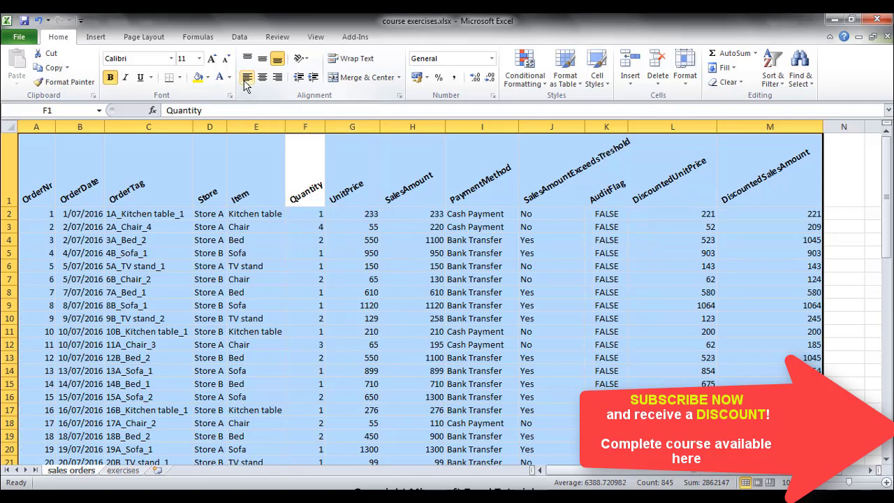
click(245, 83)
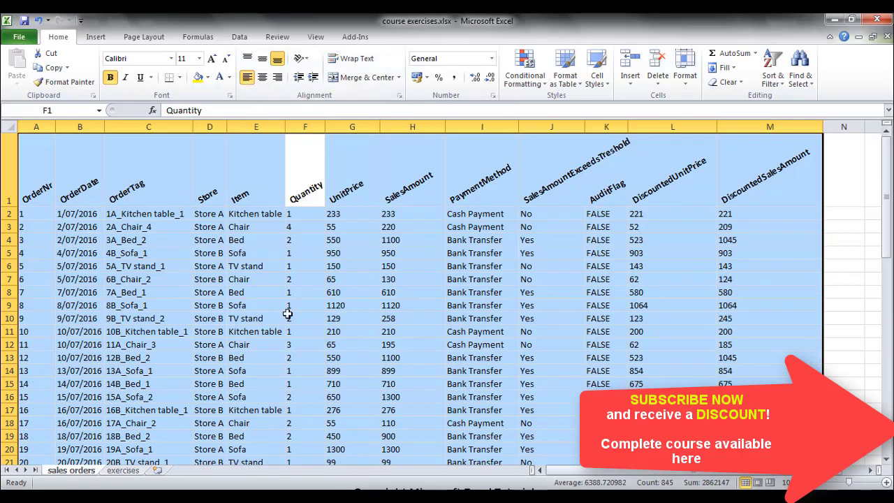
click(341, 270)
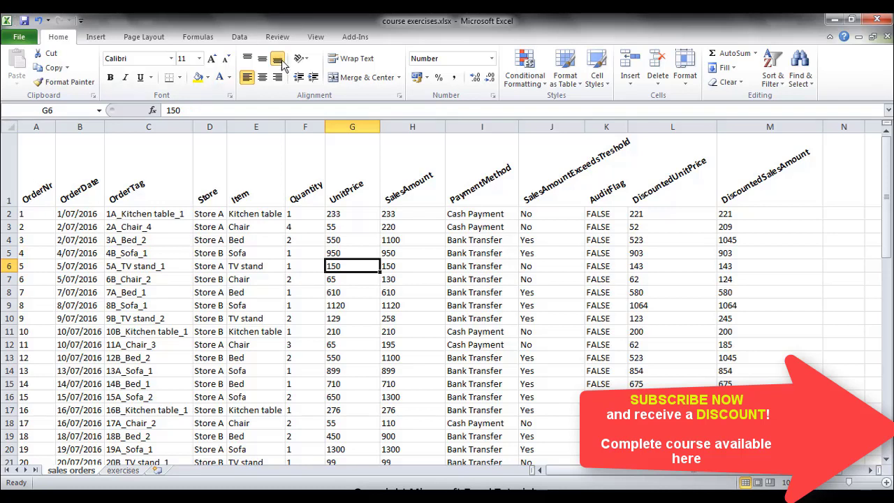
Step: Freeze the top row of the sales orders sheet
click(9, 170)
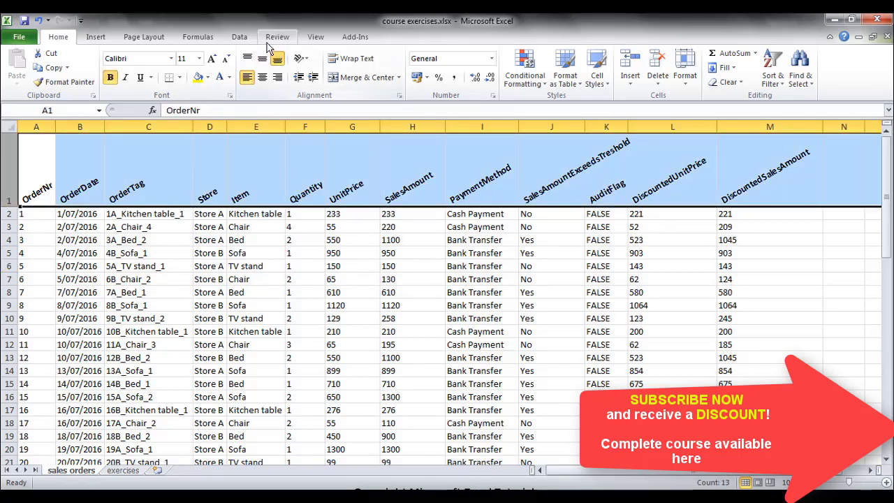
click(312, 40)
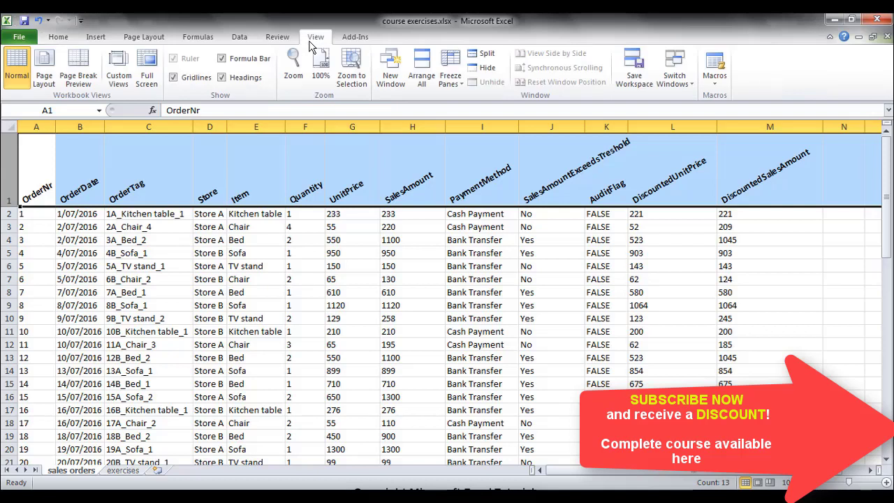
click(446, 80)
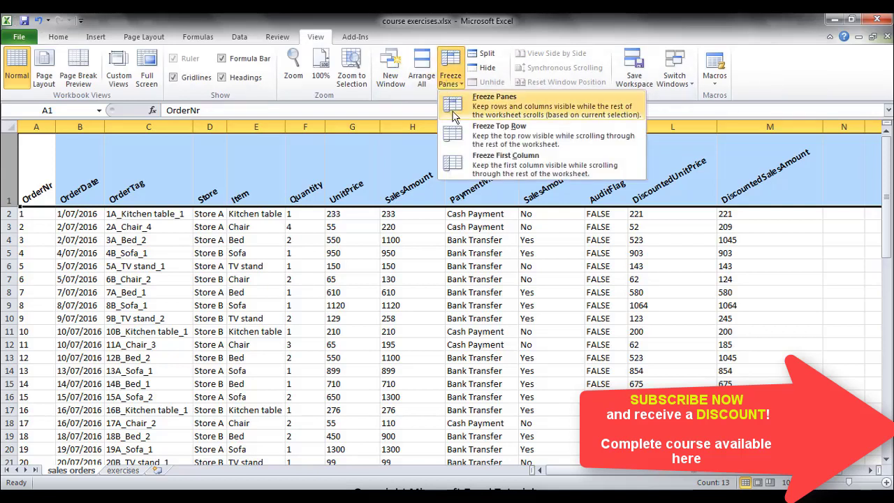
click(464, 136)
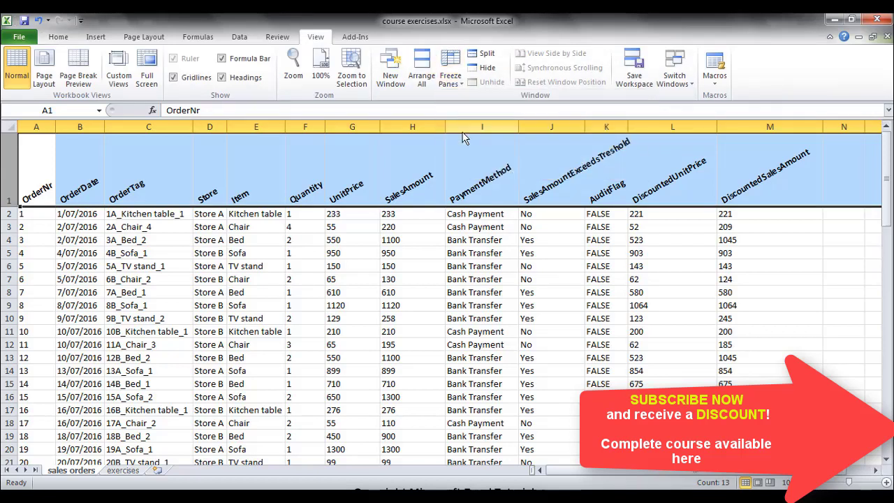
click(390, 250)
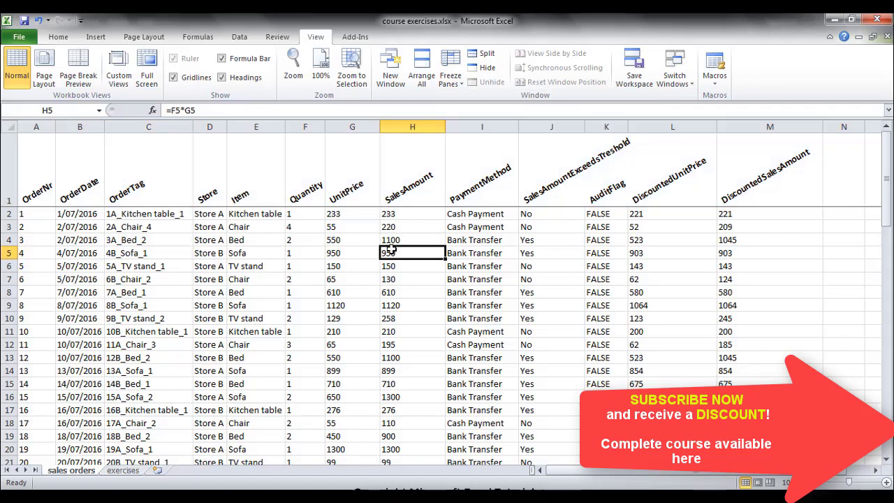
Step: Freeze the first column of the sheet instead of the top row
click(451, 73)
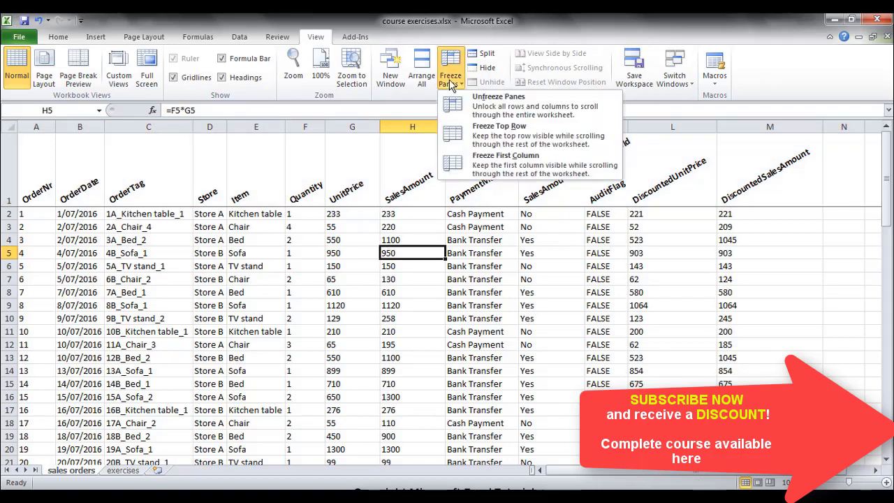
click(481, 169)
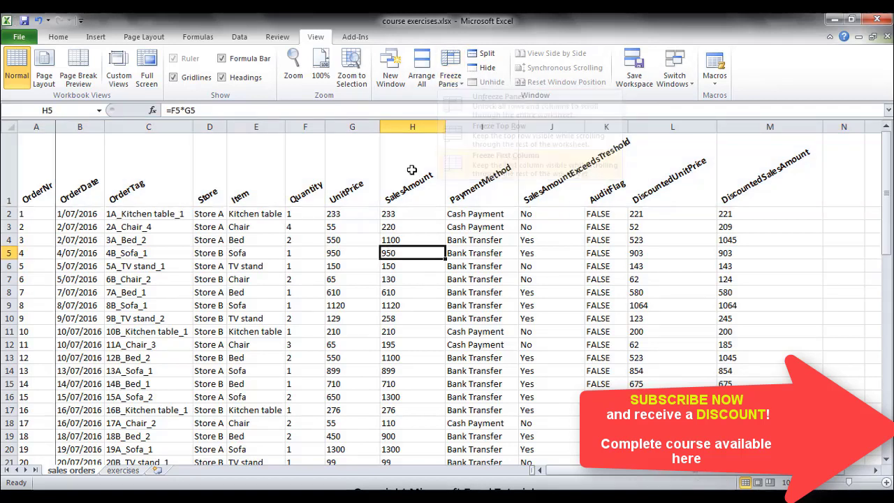
click(451, 74)
Step: Unfreeze the panes, then freeze both the header row and the OrderNr column at cell B2
click(85, 213)
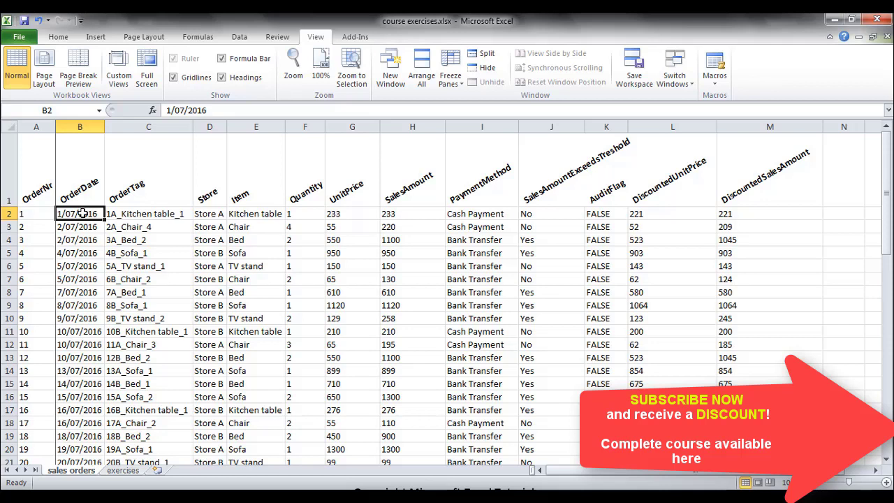
click(451, 73)
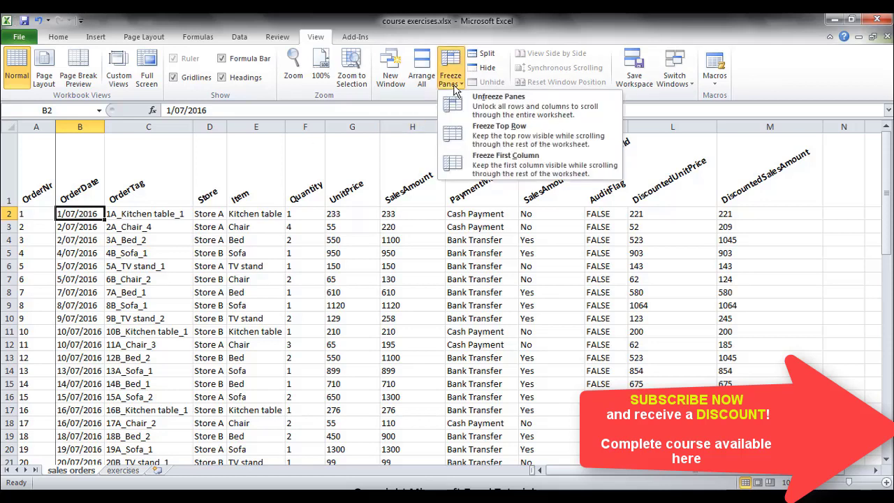
click(481, 112)
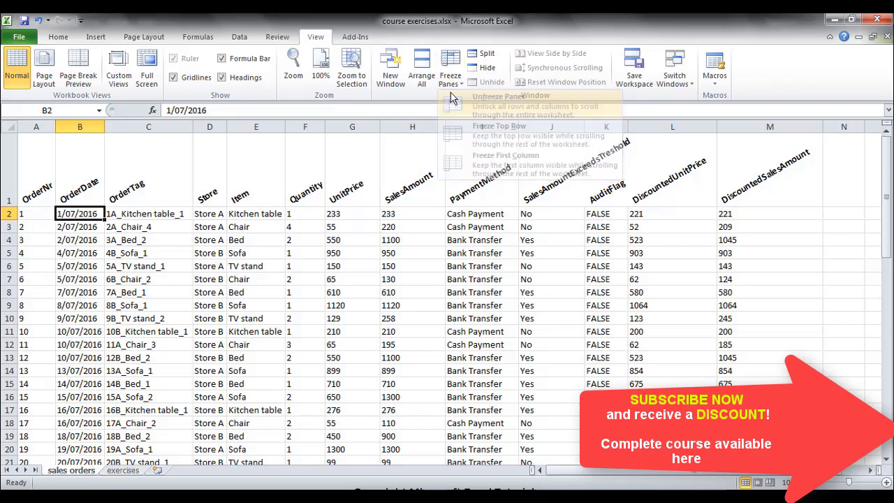
click(451, 76)
click(450, 85)
click(453, 87)
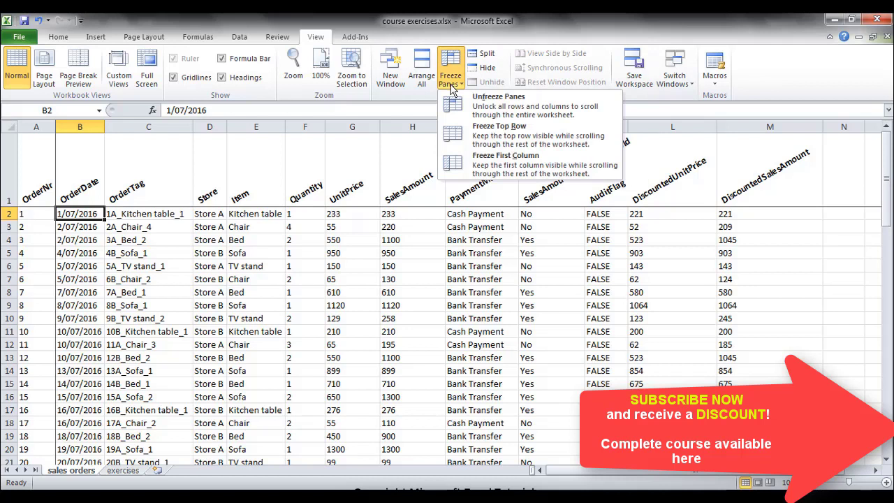
click(128, 231)
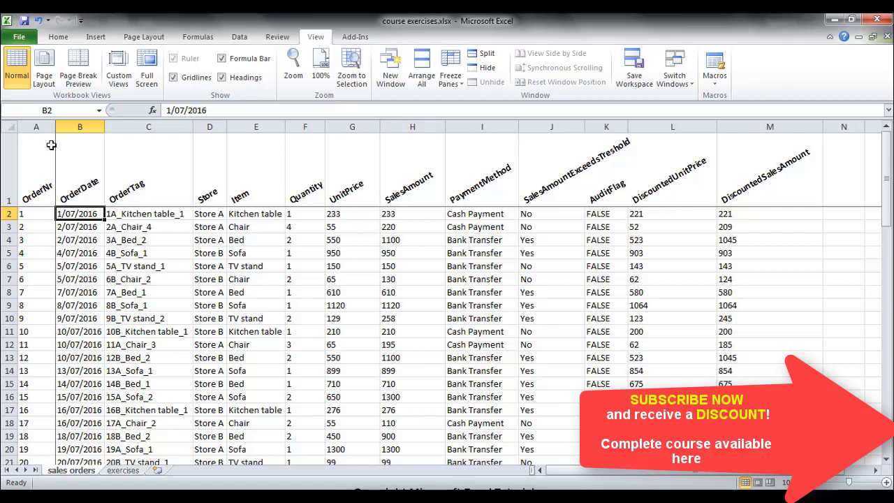
Step: Select the entire sales orders table and set all of its column widths to 14
key(ctrl+a)
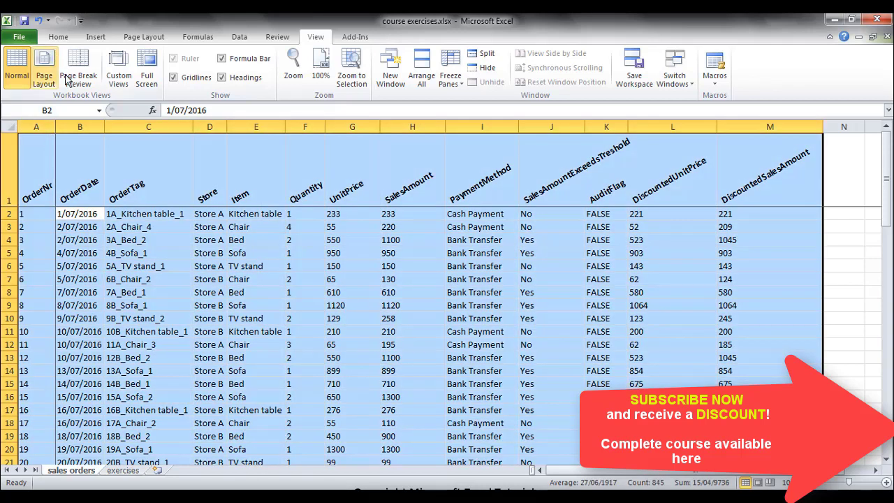
click(60, 37)
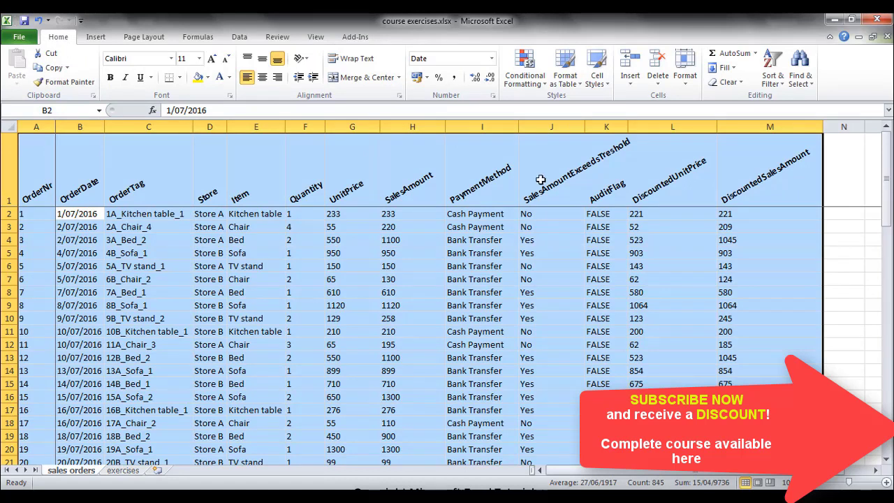
click(684, 73)
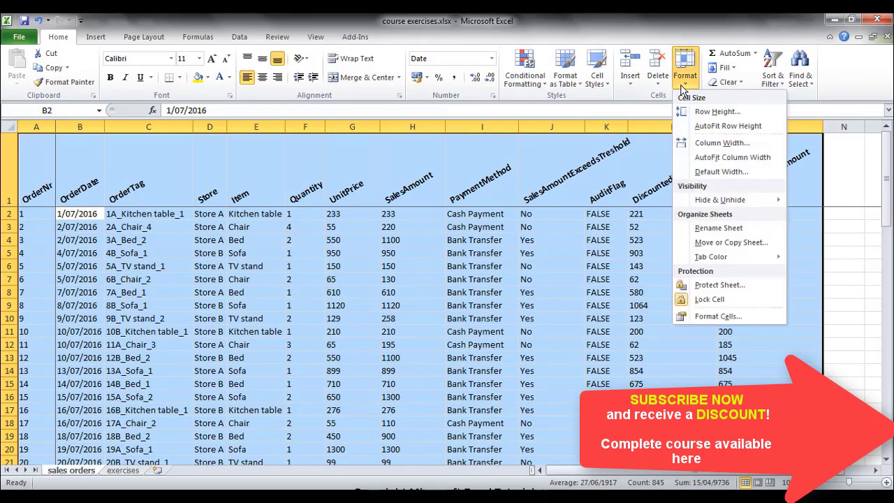
click(719, 143)
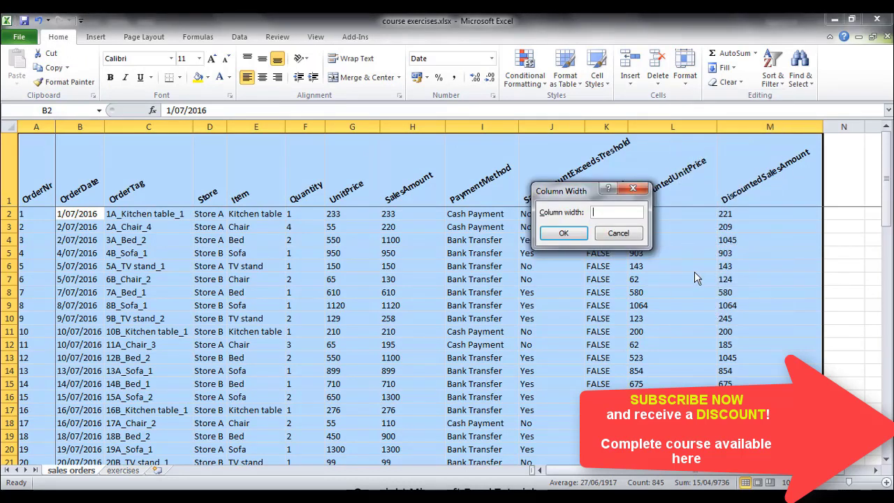
text(14)
key(Return)
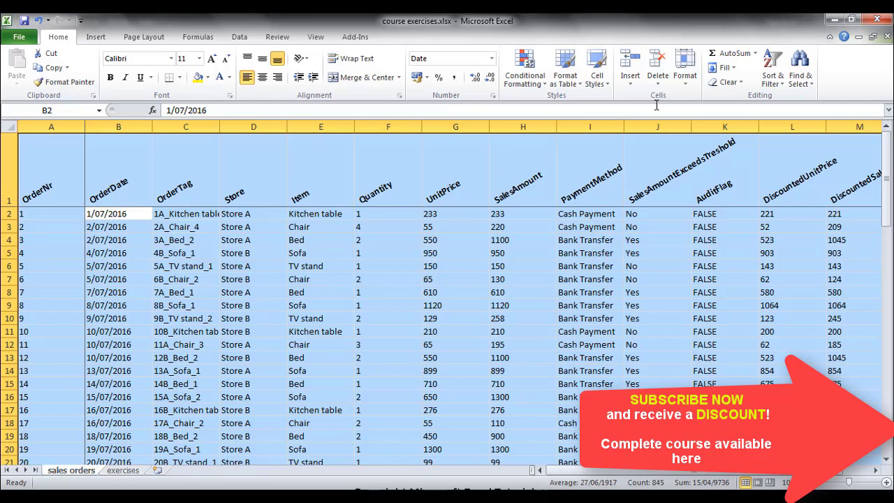
Step: AutoFit the column widths of the whole sales orders table
click(690, 82)
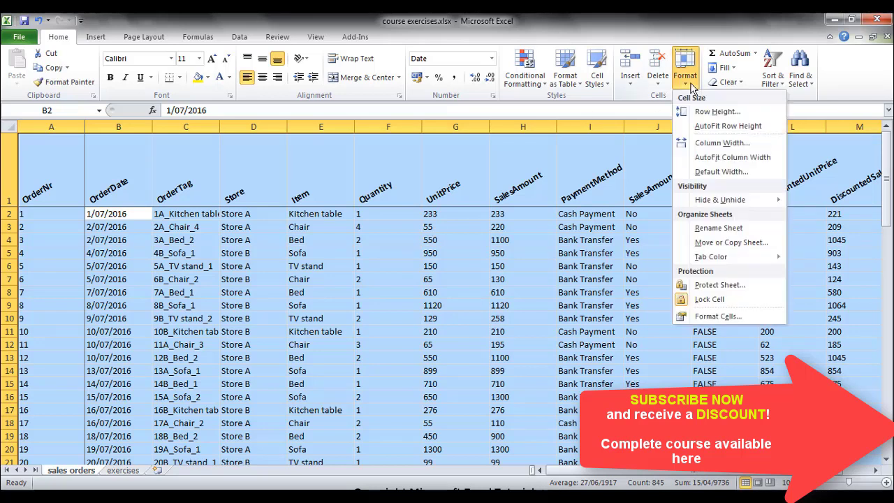
click(718, 160)
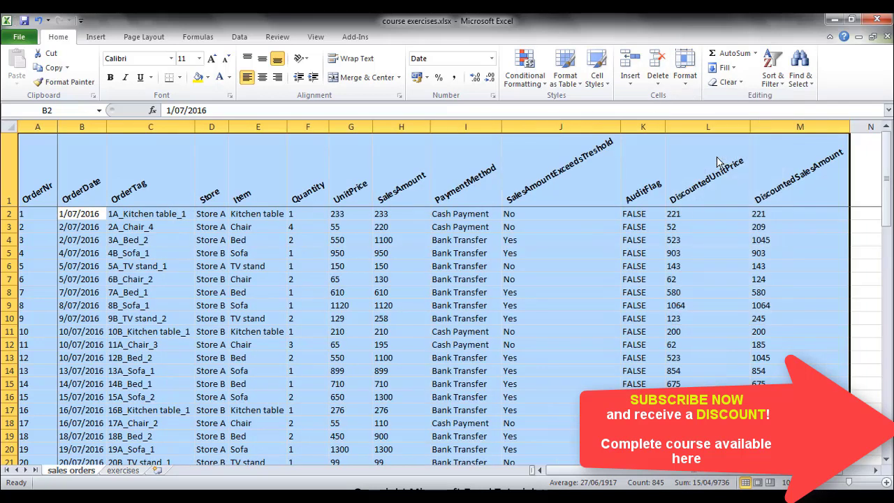
click(688, 90)
click(595, 203)
Step: Hide the gridlines on the sales orders sheet and deselect the table
click(316, 36)
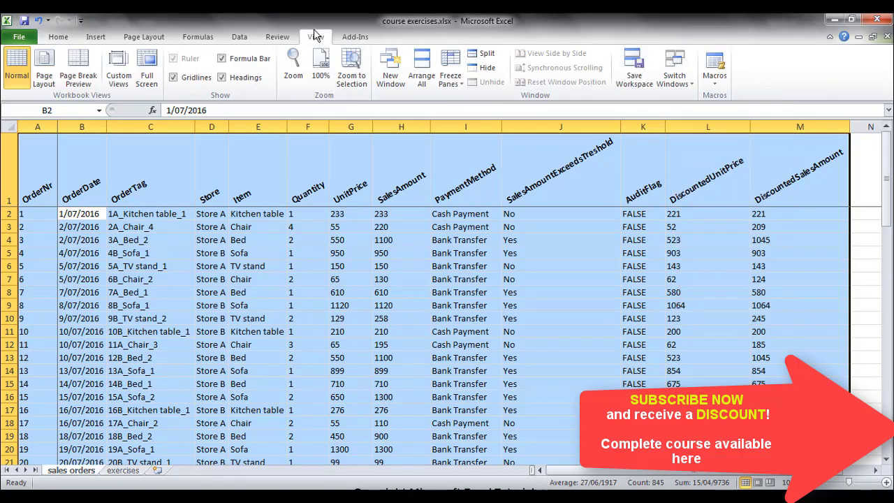
click(179, 82)
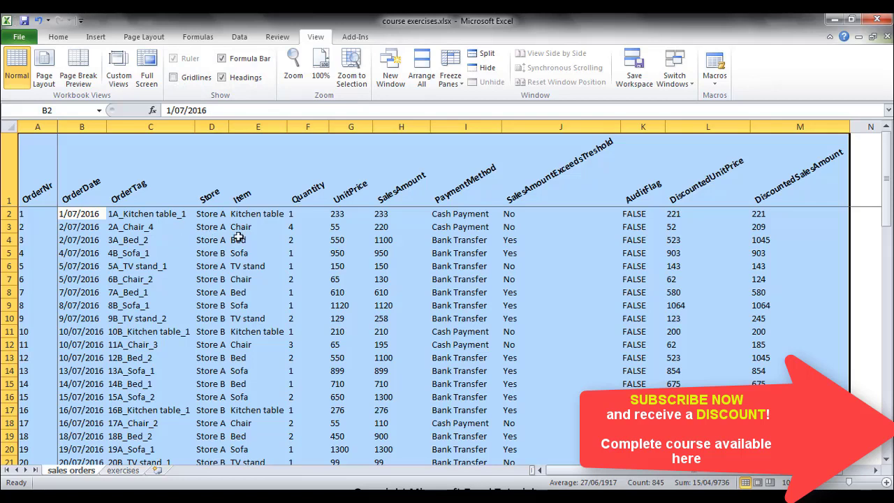
click(401, 243)
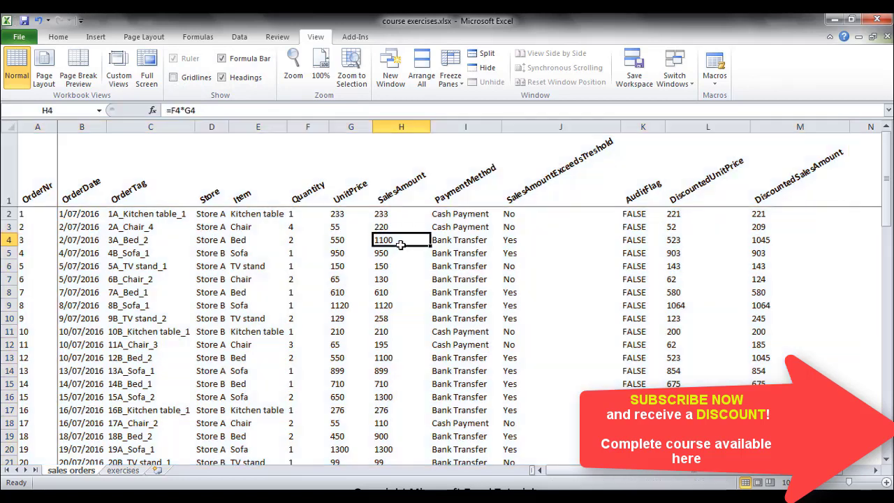
Step: Apply the Currency format to the UnitPrice, SalesAmount, DiscountedUnitPrice and DiscountedSalesAmount columns
click(348, 126)
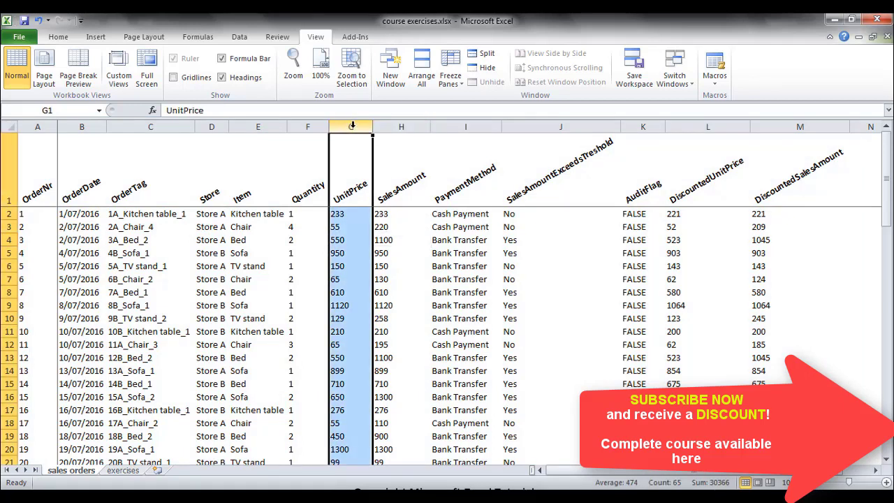
ctrl+click(385, 127)
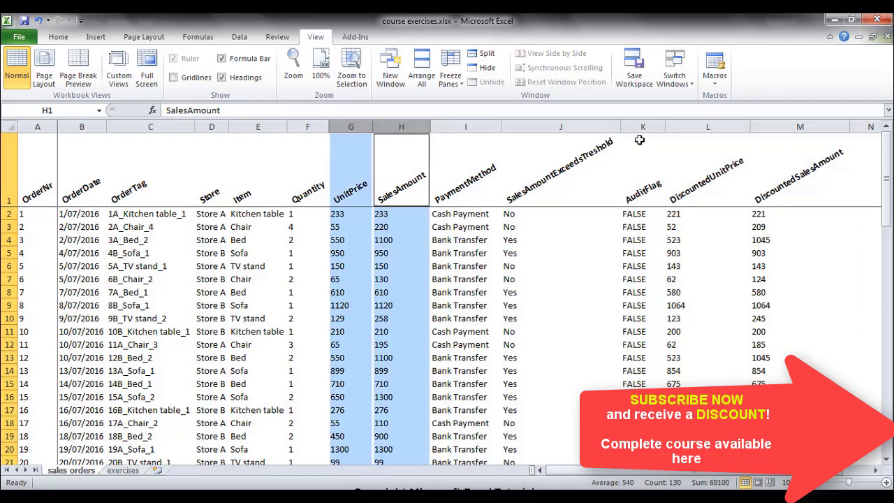
ctrl+click(714, 124)
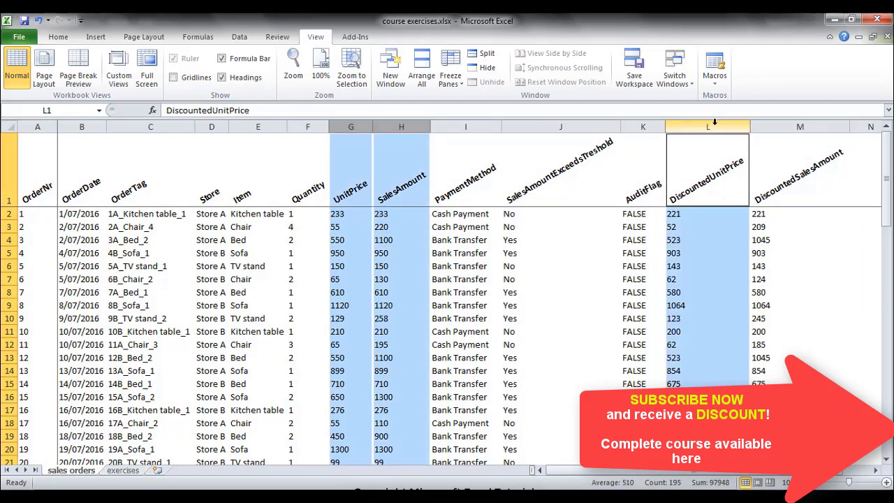
ctrl+click(779, 124)
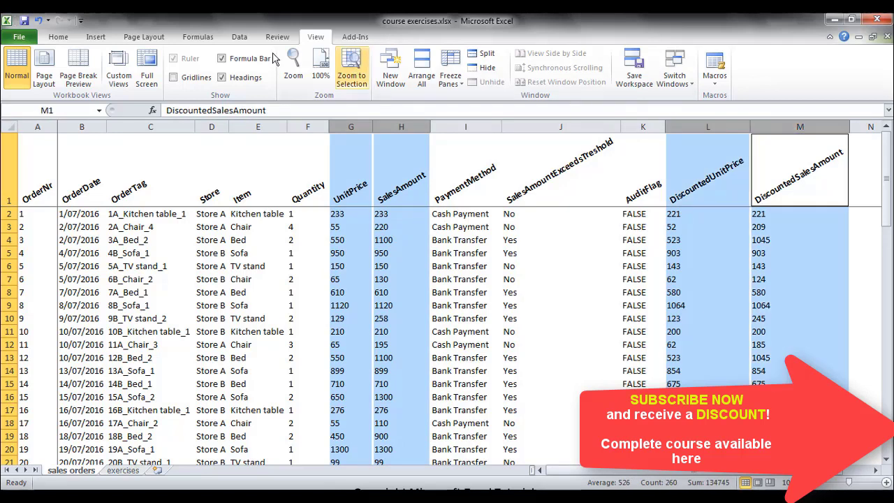
click(62, 37)
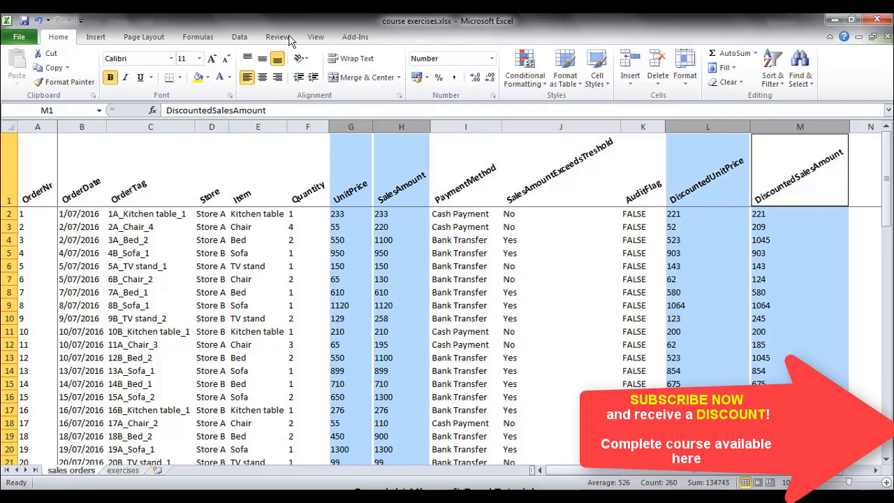
click(492, 58)
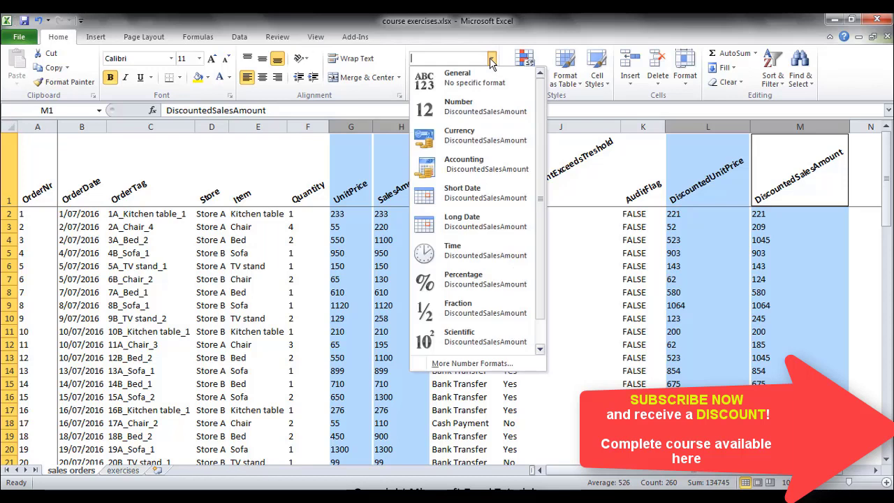
click(486, 136)
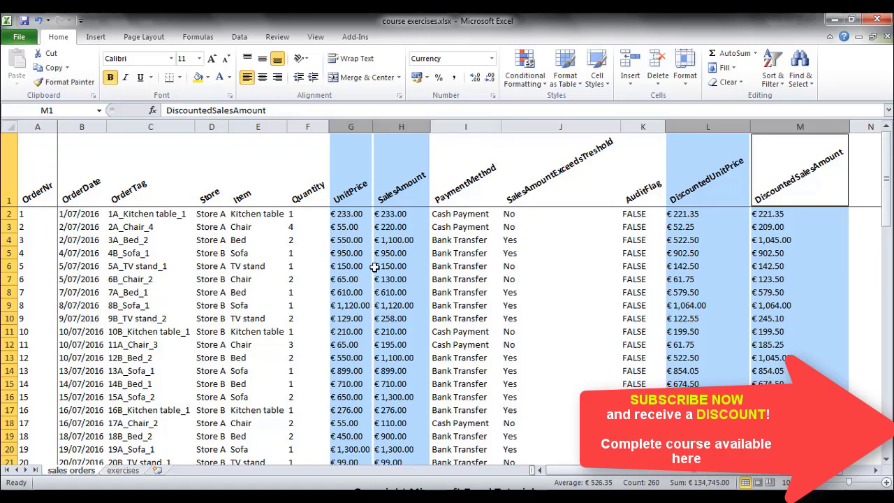
Step: Increase the decimals of the four selected currency columns to seven, and reduce them back to two
click(478, 78)
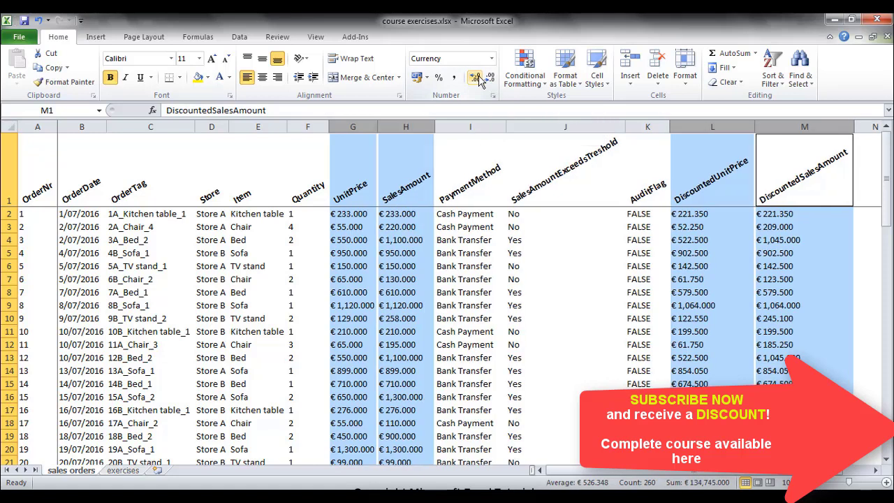
click(478, 77)
click(478, 77)
click(478, 77)
click(479, 79)
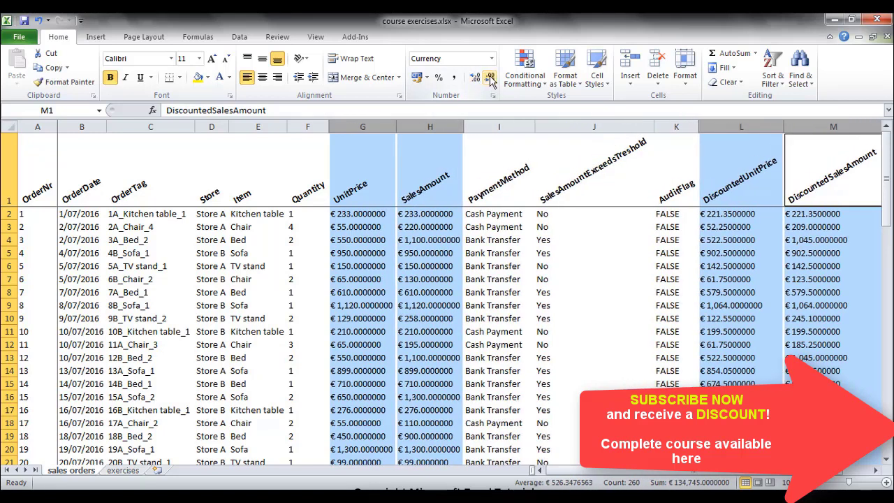
click(491, 77)
click(491, 77)
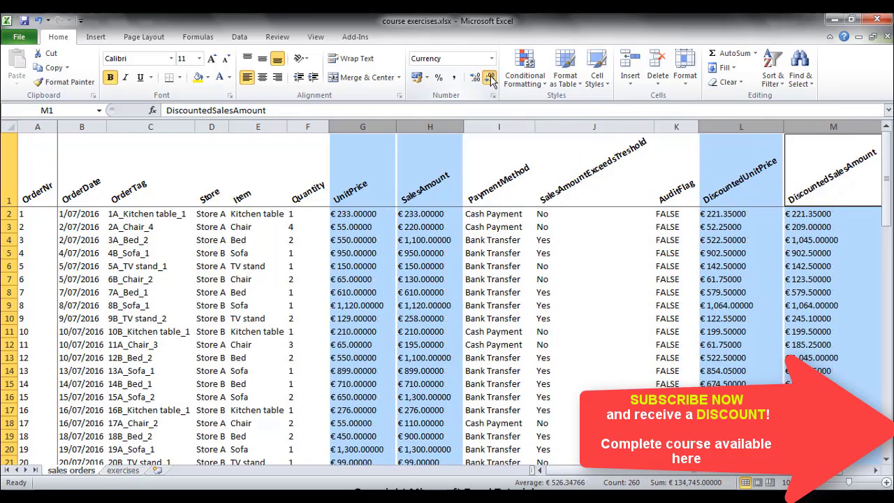
click(491, 77)
click(491, 78)
click(491, 78)
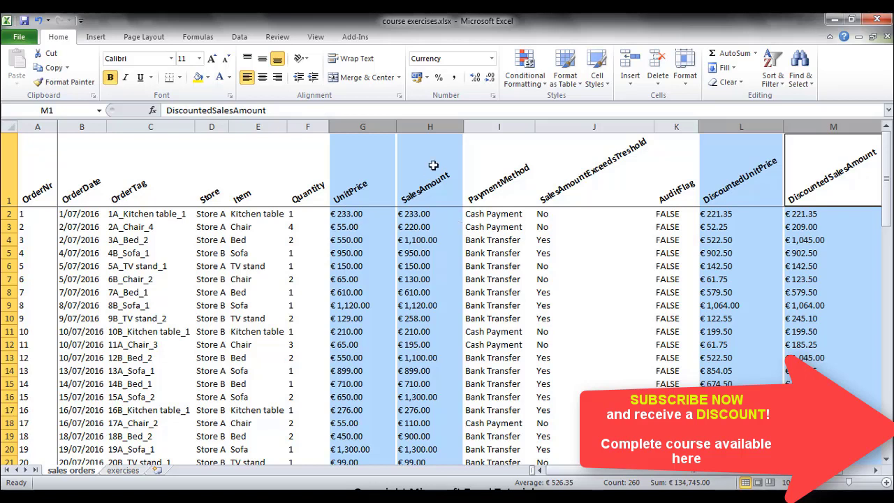
Step: Change the currency symbol of the four selected amount columns to EUR, keeping the Currency category with two decimal places
right_click(363, 227)
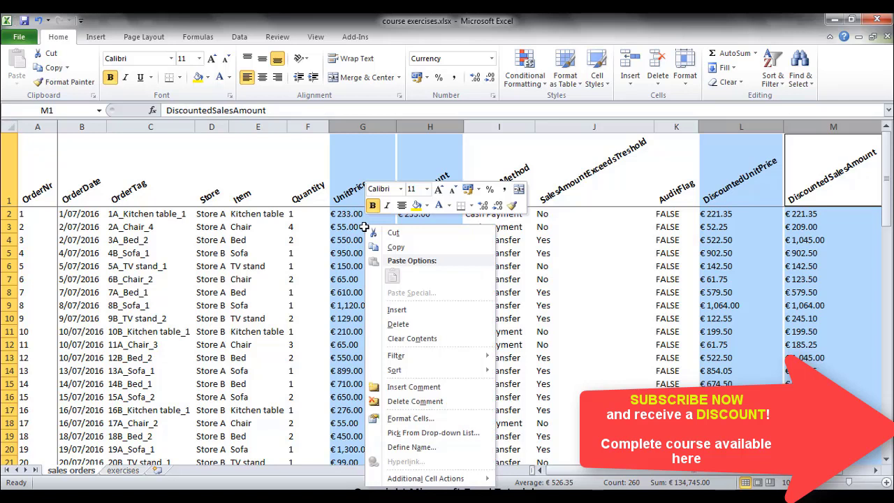
click(491, 59)
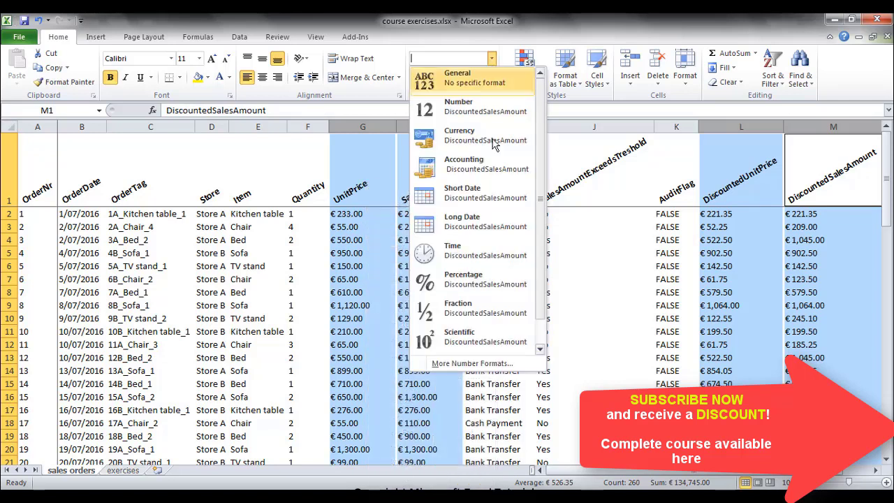
click(475, 364)
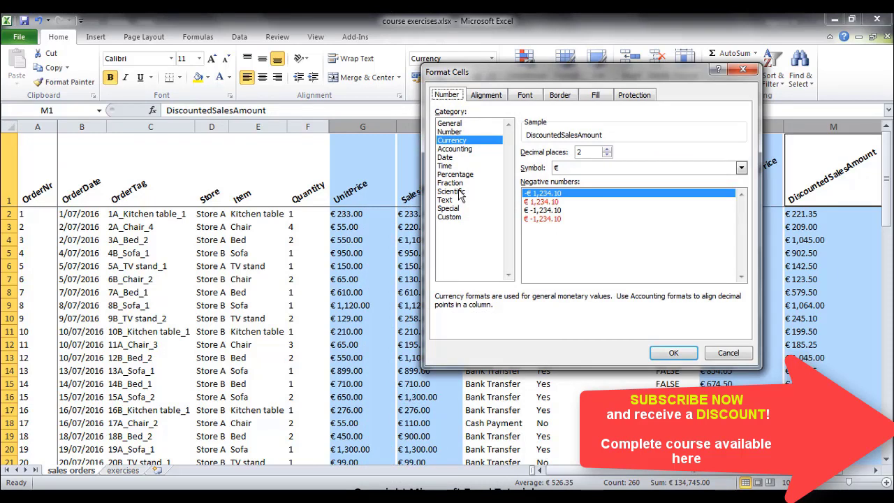
click(454, 132)
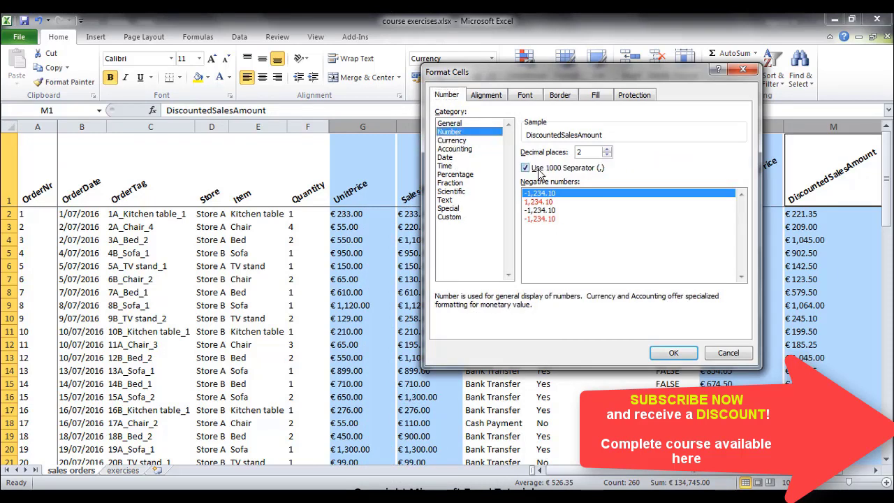
click(470, 141)
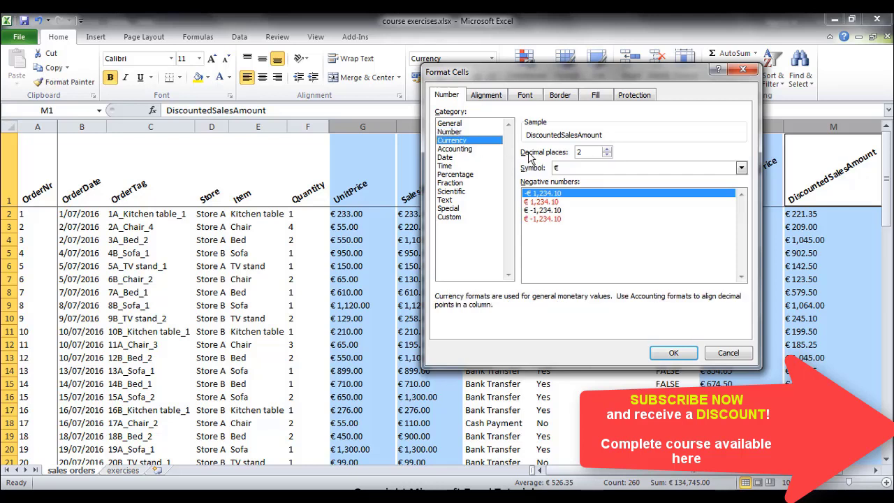
click(597, 170)
text(eur)
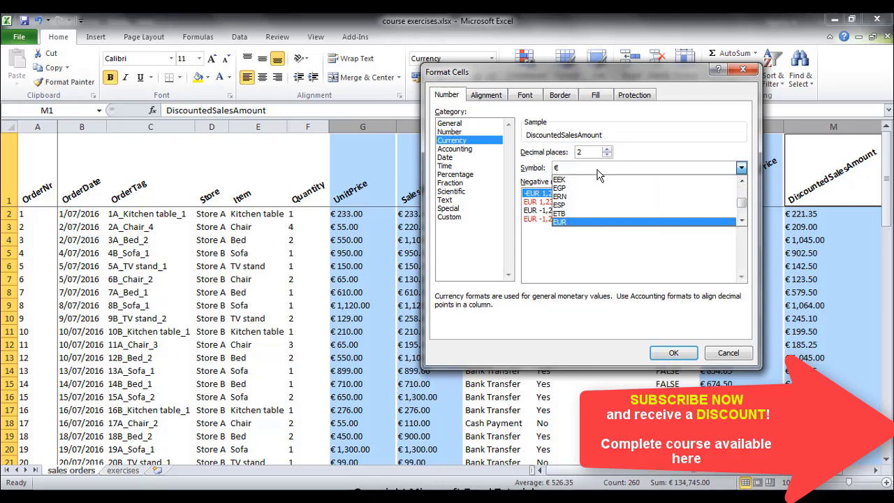
click(562, 221)
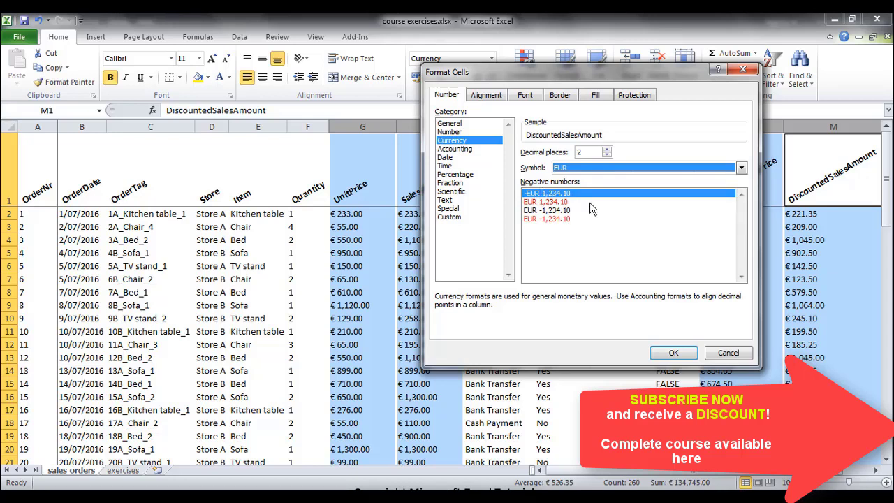
click(670, 352)
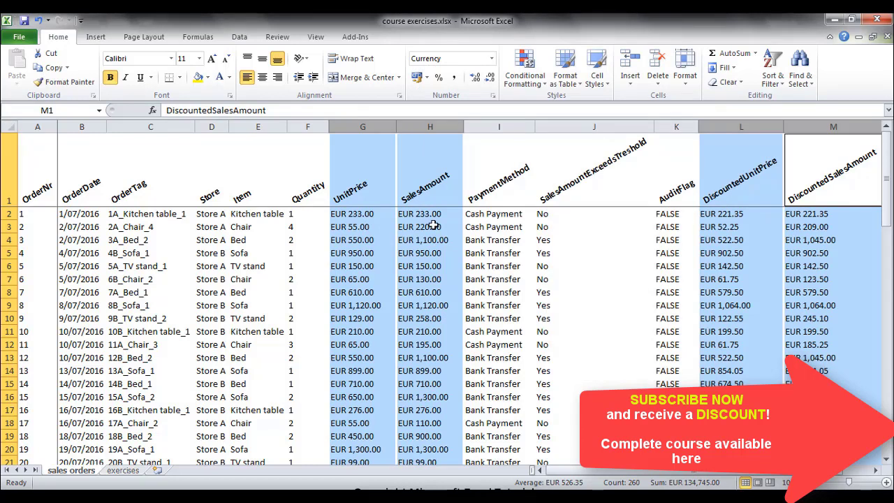
Step: Examine the custom number format code behind the selected EUR amount columns
click(492, 60)
click(447, 365)
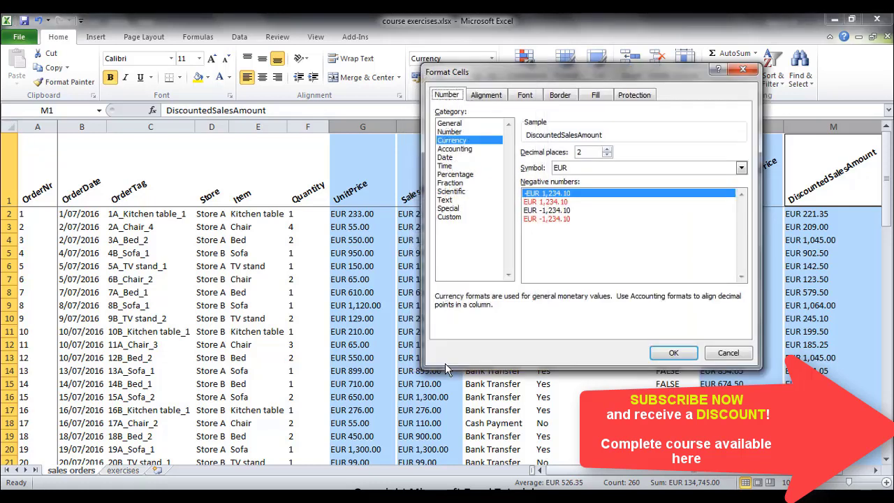
click(466, 218)
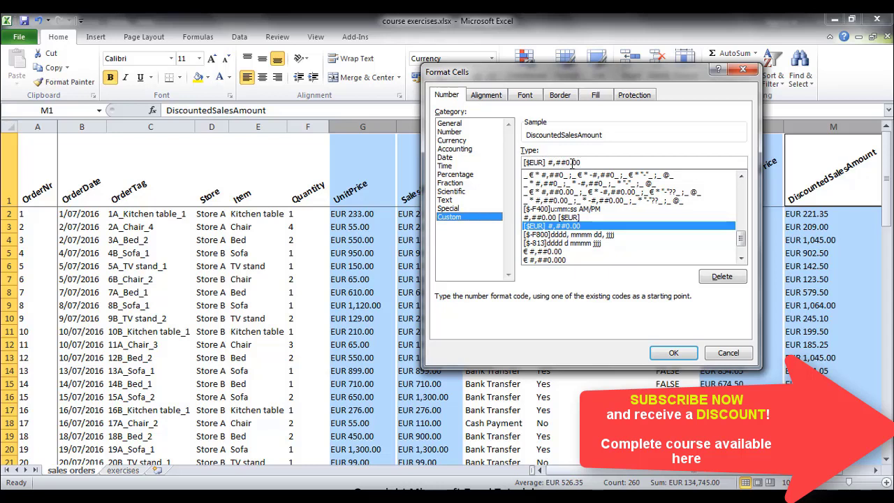
click(673, 353)
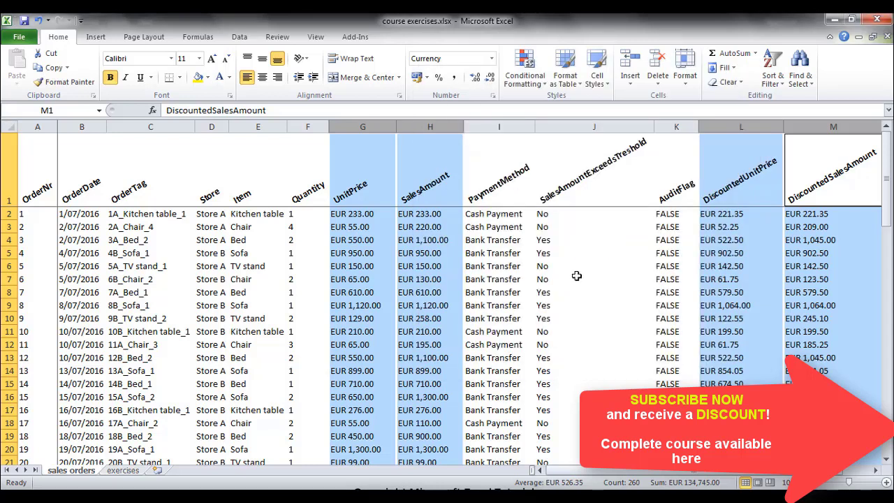